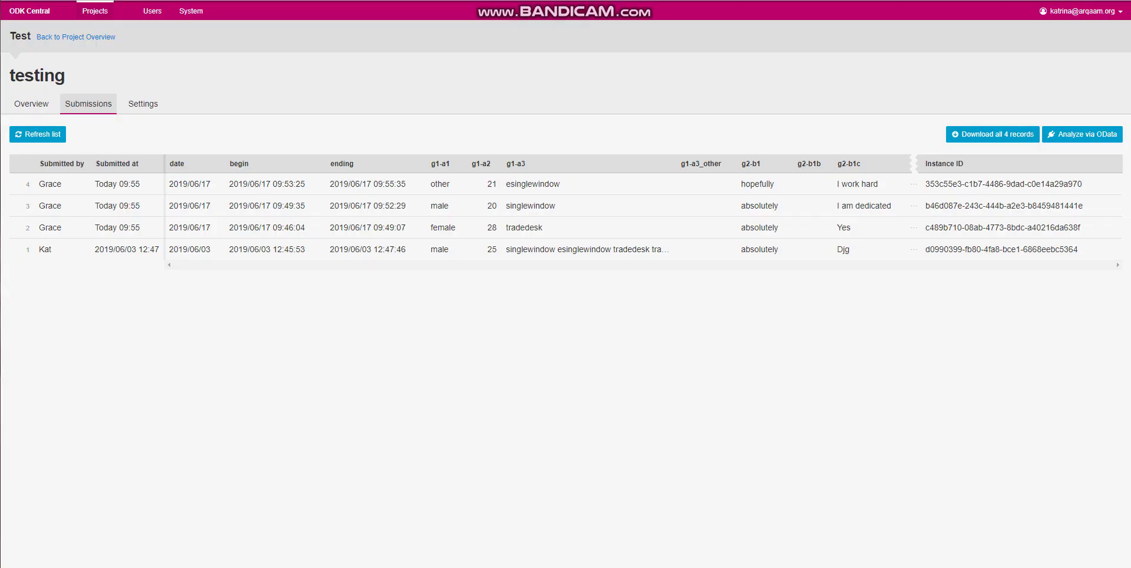
View the Test project's app users in ODK Central and the form for creating a new app user, without creating one.
click(95, 11)
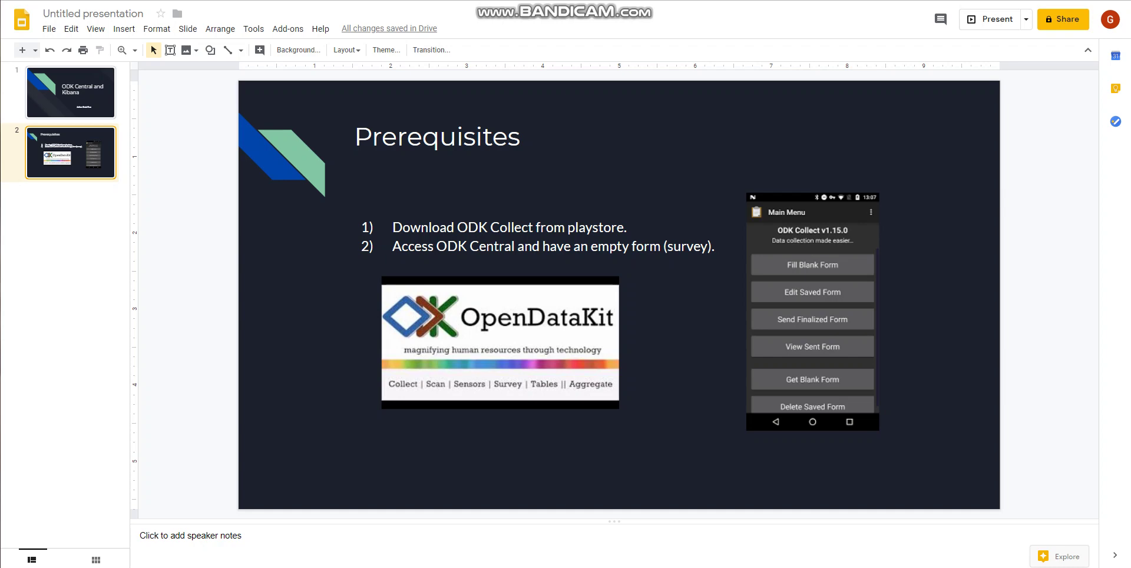
key(ctrl+Tab)
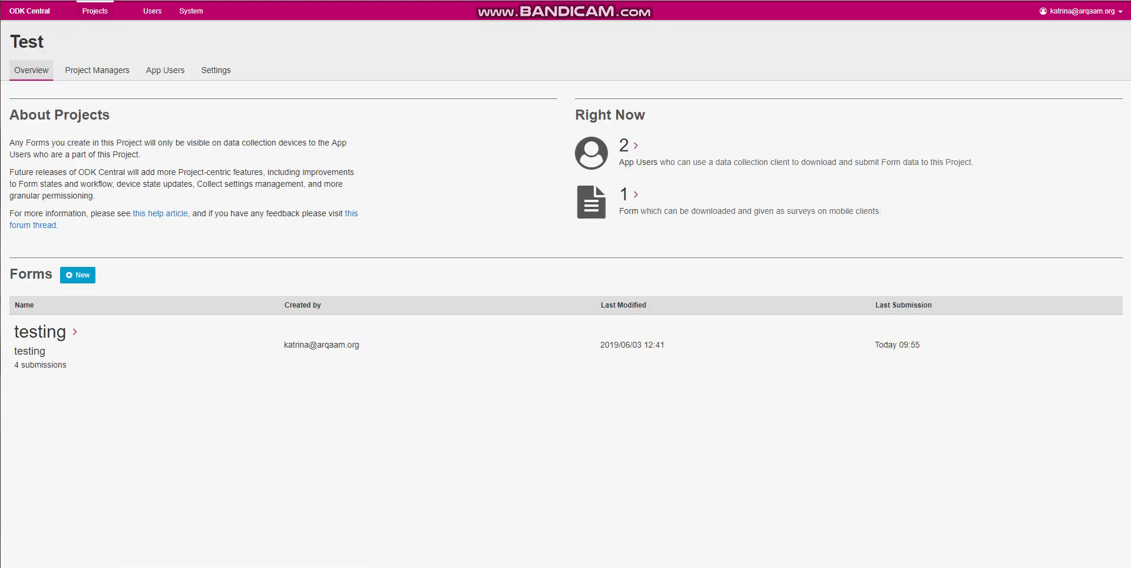
click(165, 70)
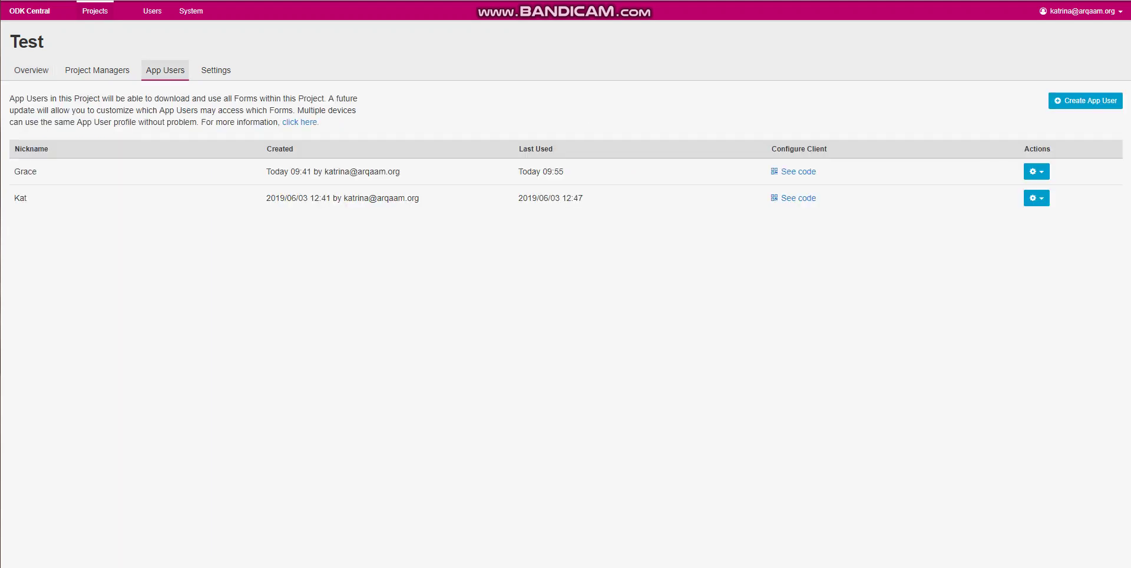
click(1086, 100)
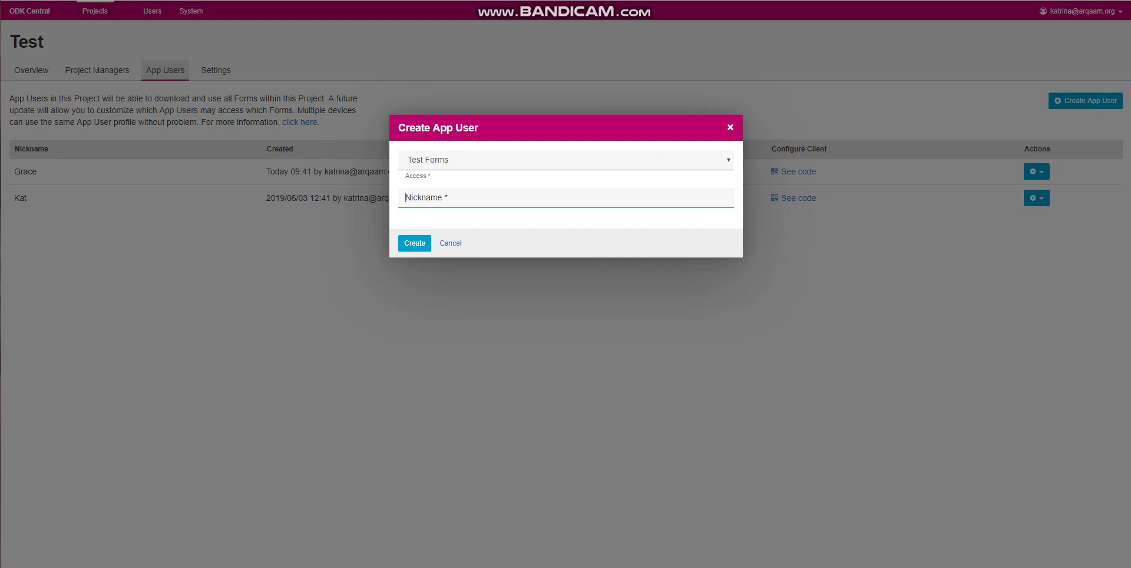
click(730, 127)
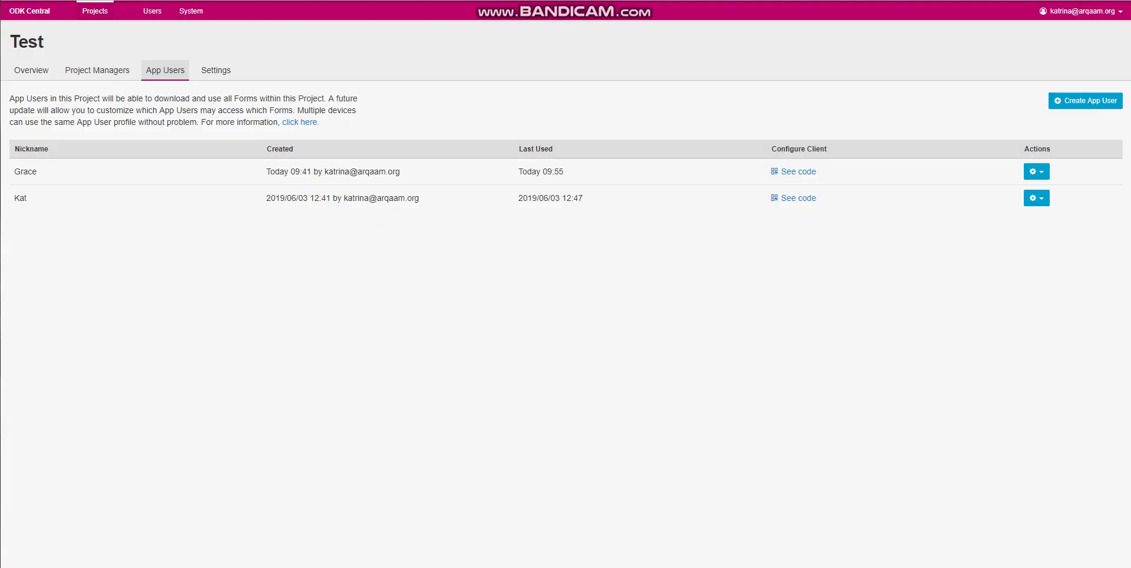
Open the submissions of the testing form in the Test project in ODK Central.
key(alt+Tab)
click(94, 11)
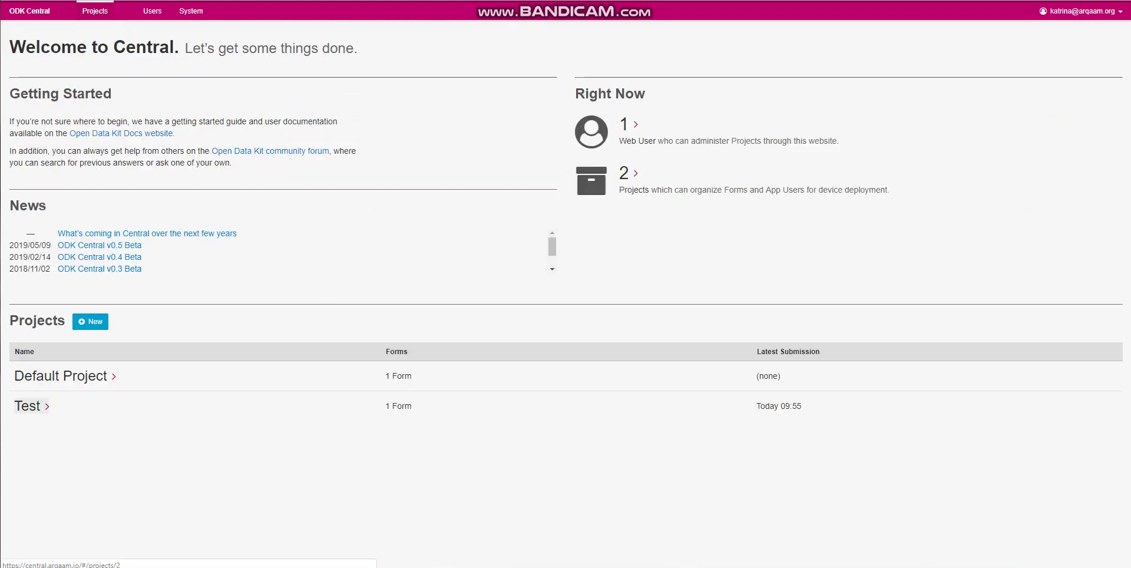
click(27, 406)
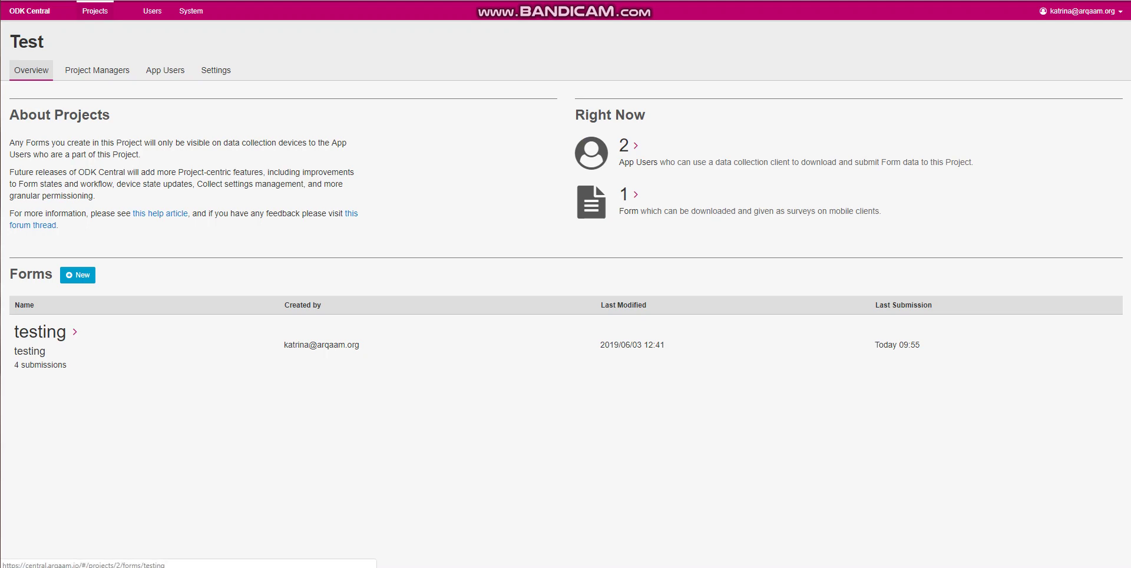
click(41, 332)
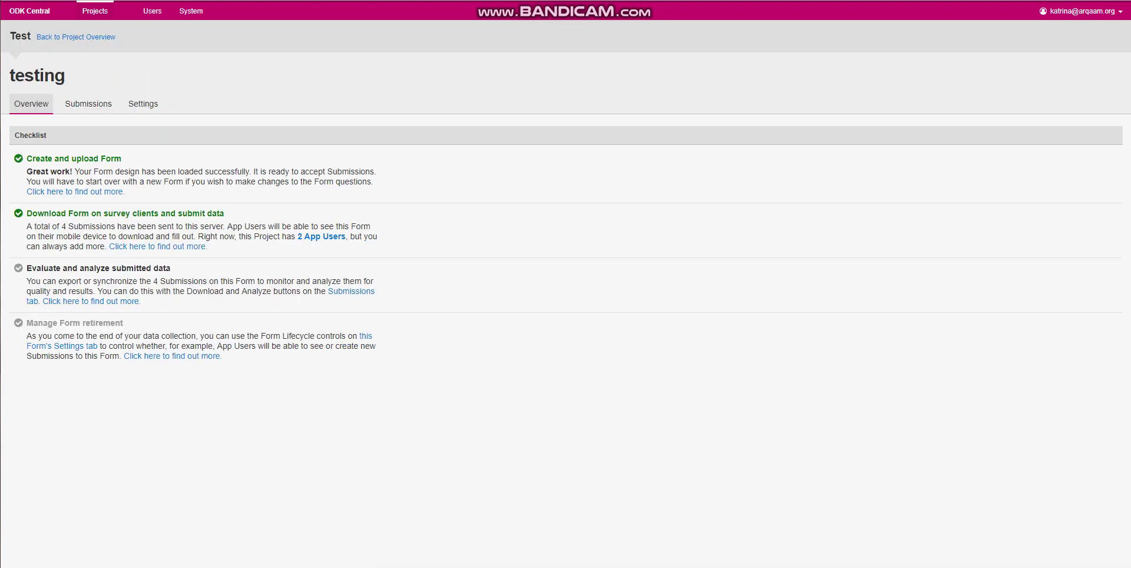
click(88, 103)
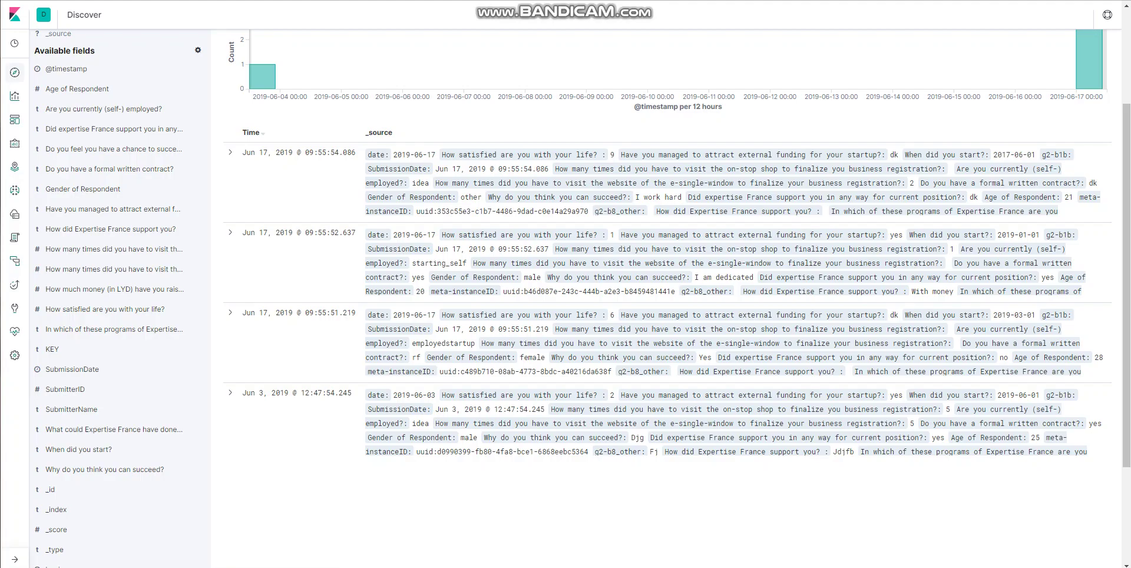
Switch to Kibana, load the testingODKCentral file into the Data Visualizer and review its field statistics.
click(14, 14)
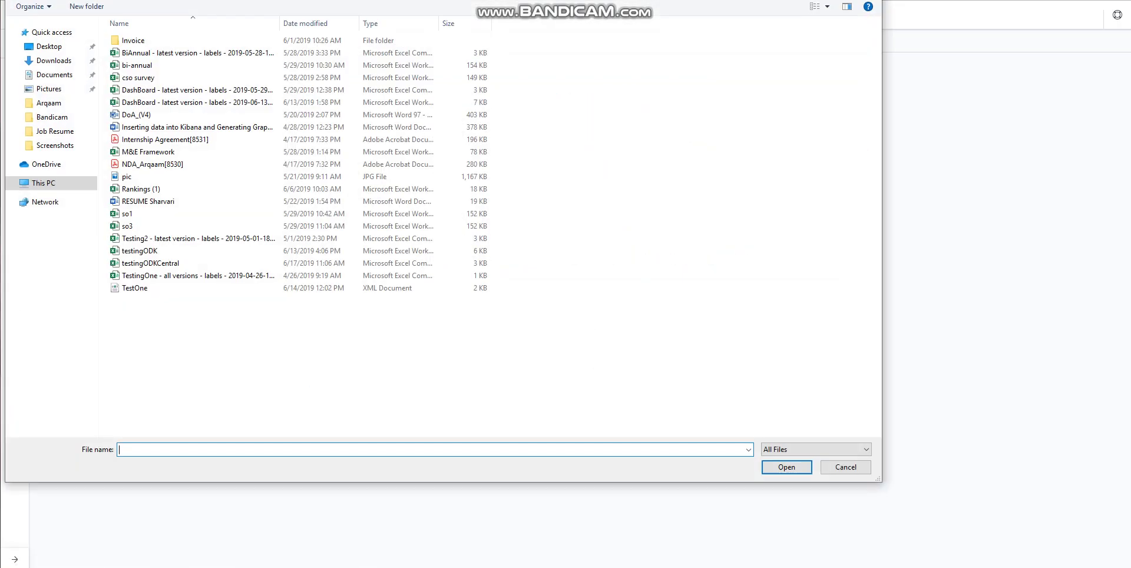
click(150, 263)
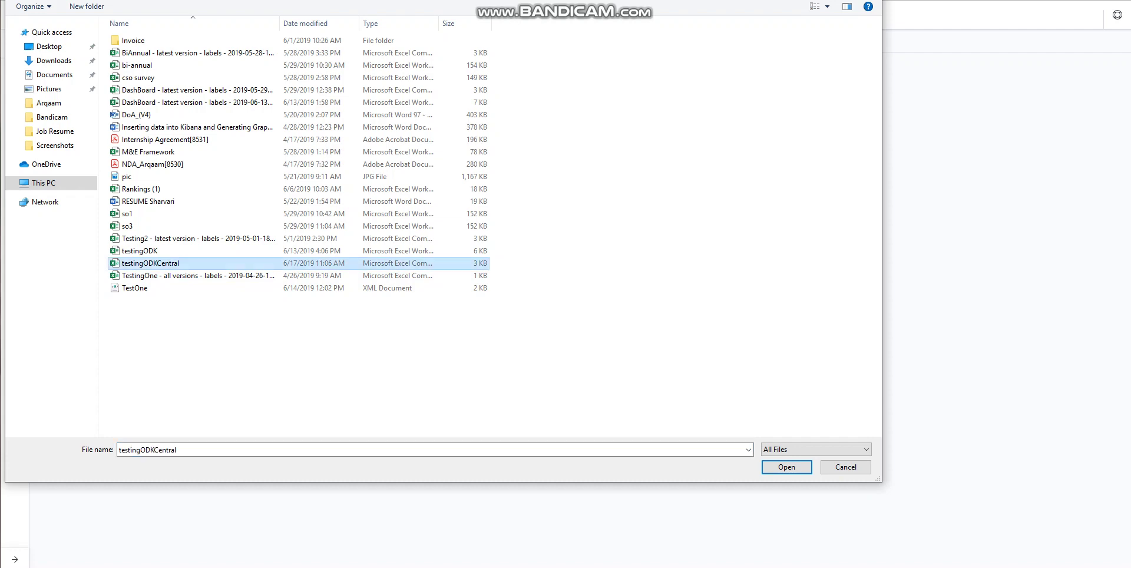
click(787, 467)
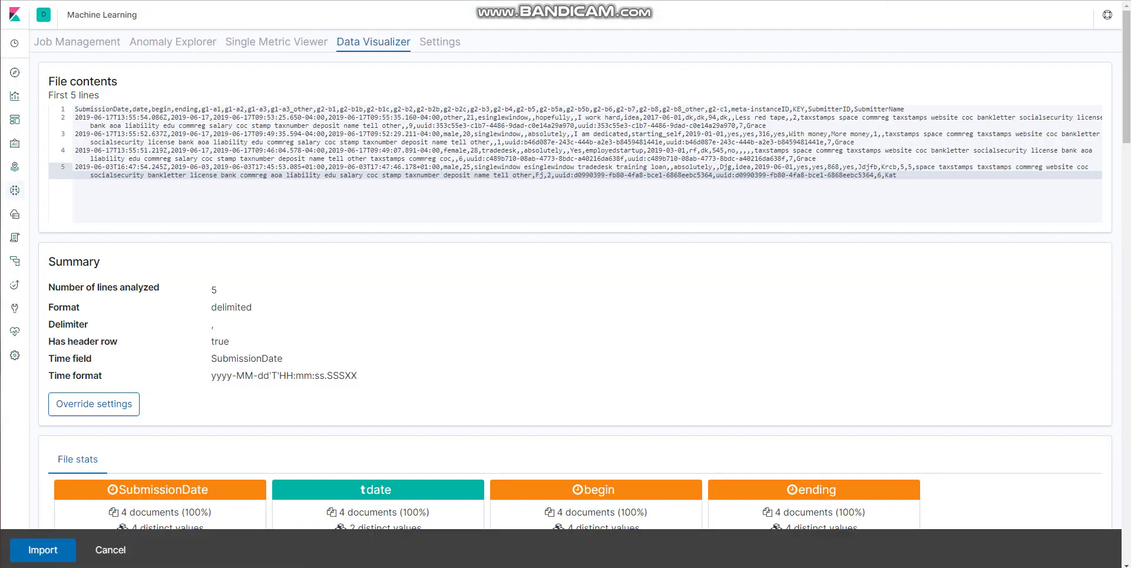
scroll(566, 277, down, 10)
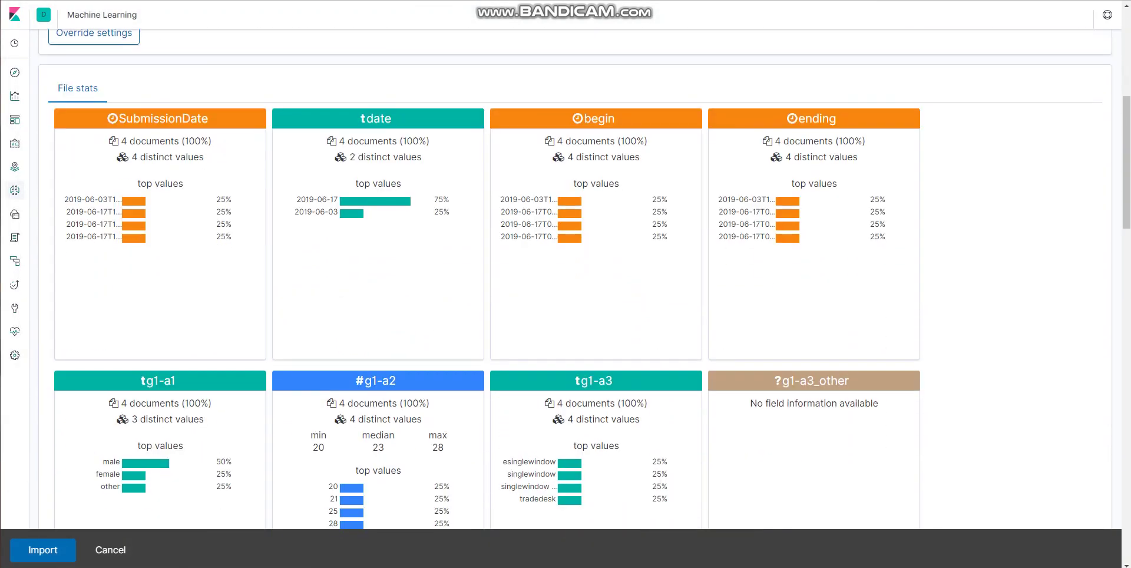
scroll(565, 277, down, 15)
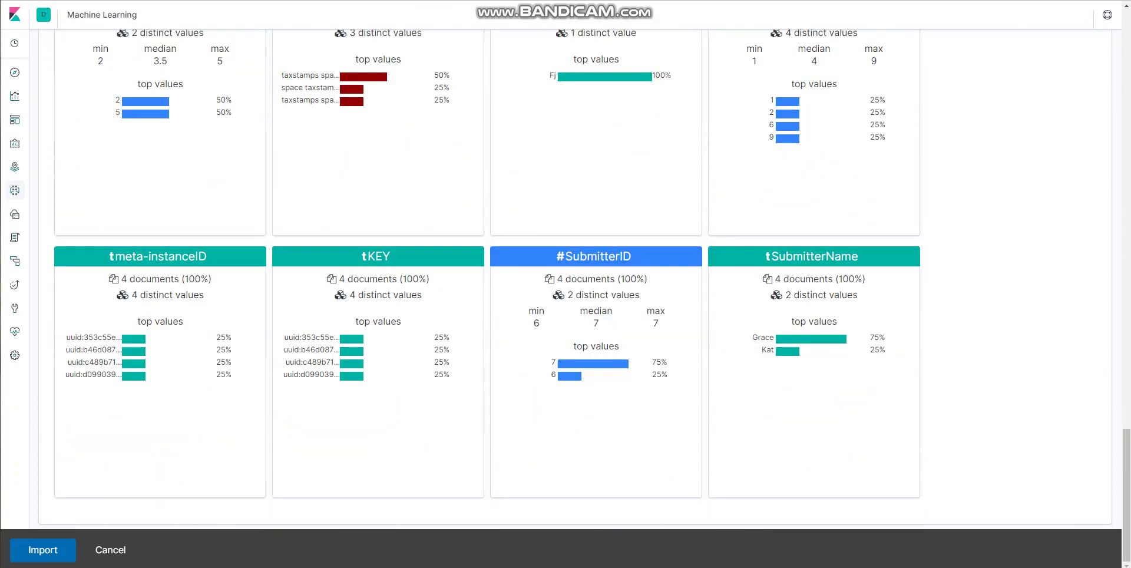
scroll(566, 277, up, 20)
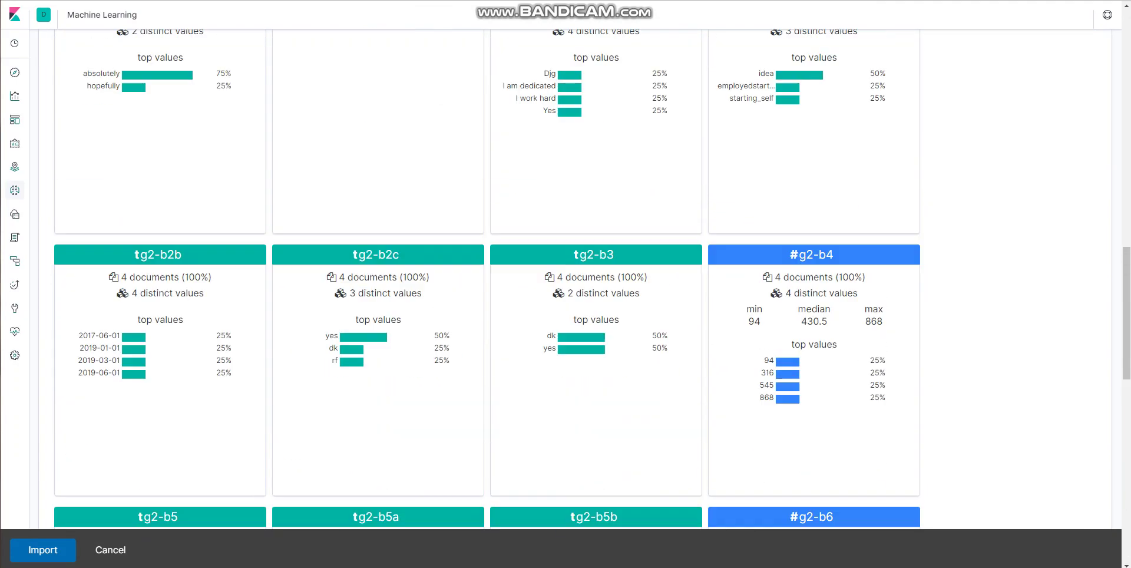
scroll(94, 201, up, 2)
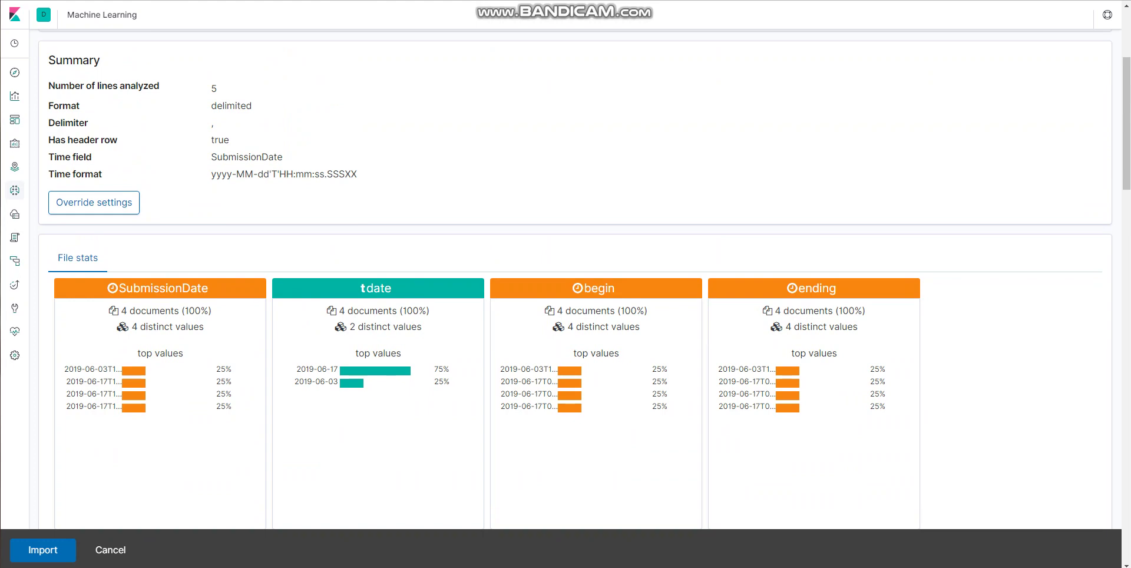
Override the file's settings to rename field g1-a1 as Gender, checking that column in the testing spreadsheet, and apply the override.
click(94, 202)
scroll(837, 303, down, 20)
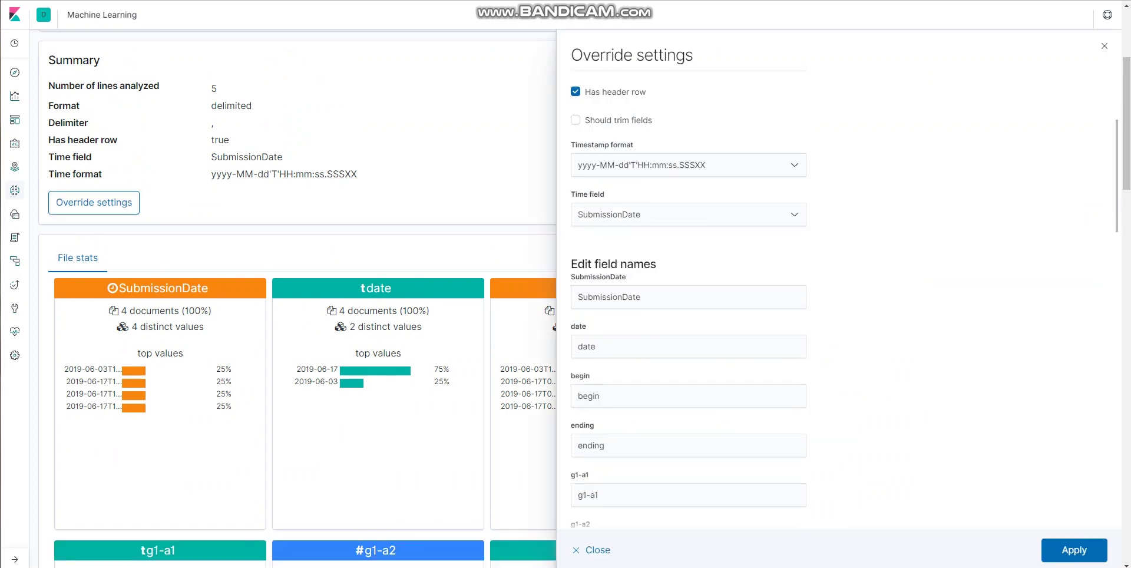
scroll(295, 294, down, 10)
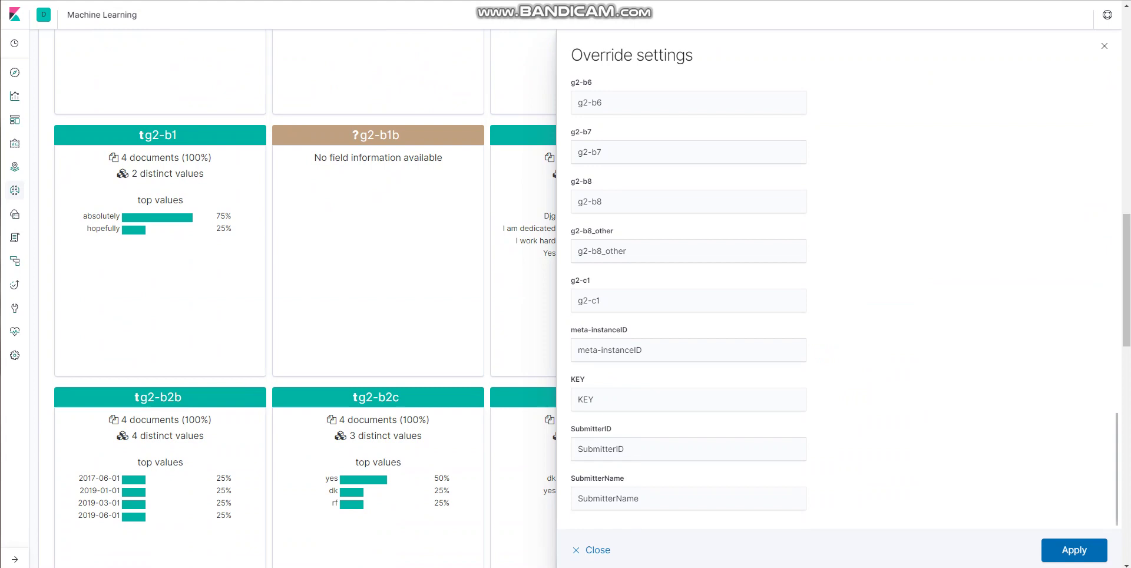
scroll(294, 295, up, 10)
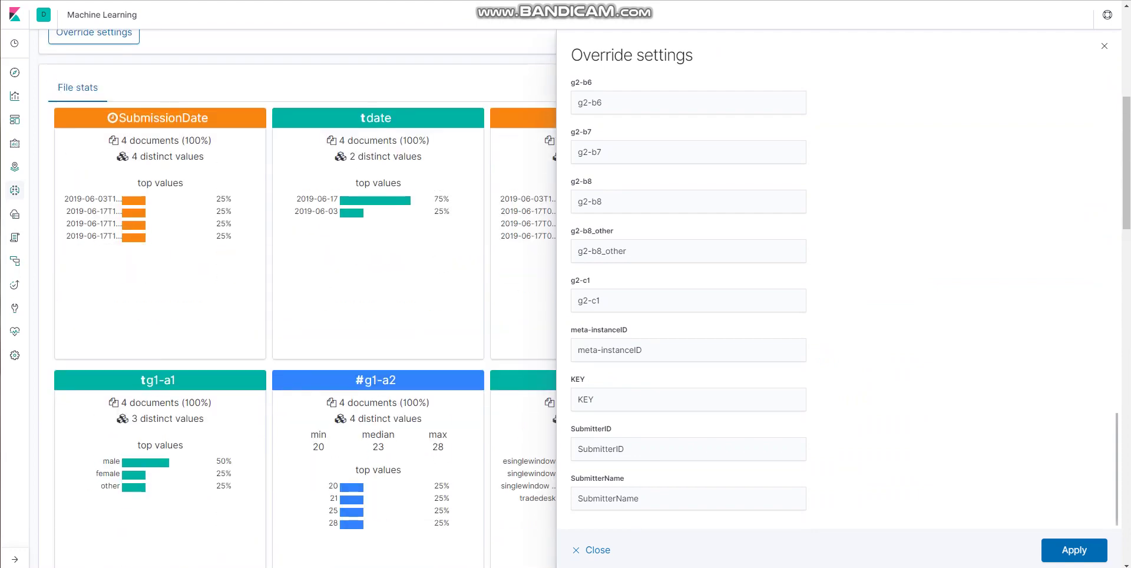
scroll(837, 303, up, 5)
scroll(836, 301, up, 5)
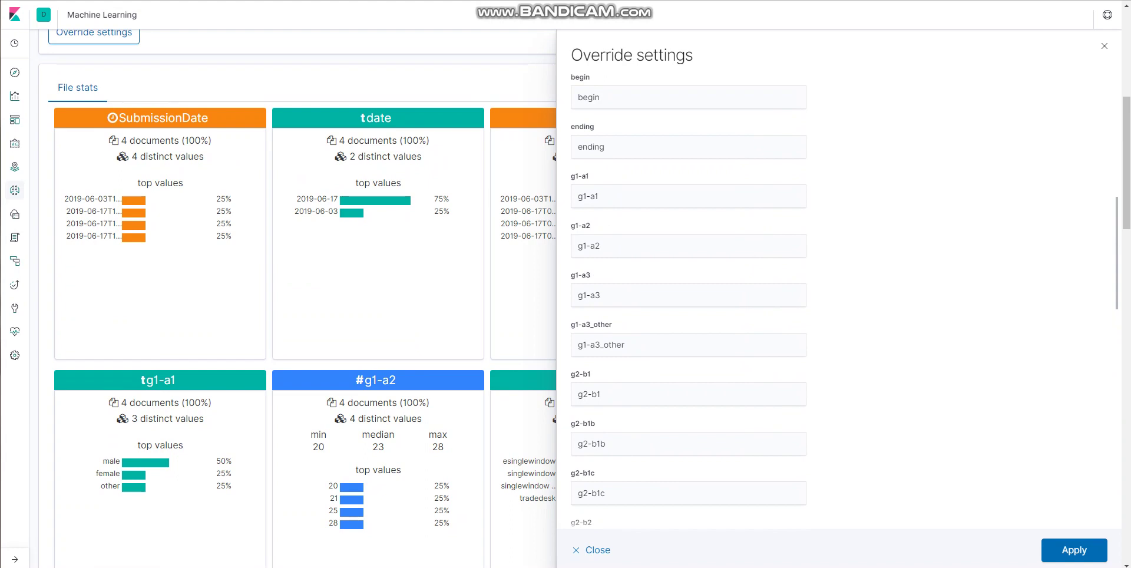
triple_click(597, 196)
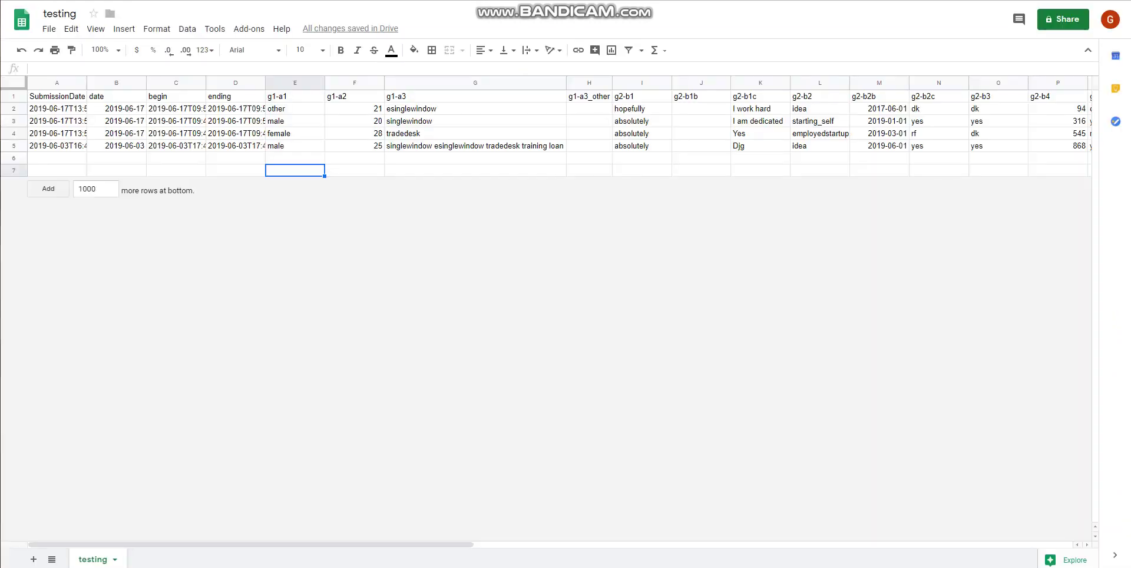
click(295, 108)
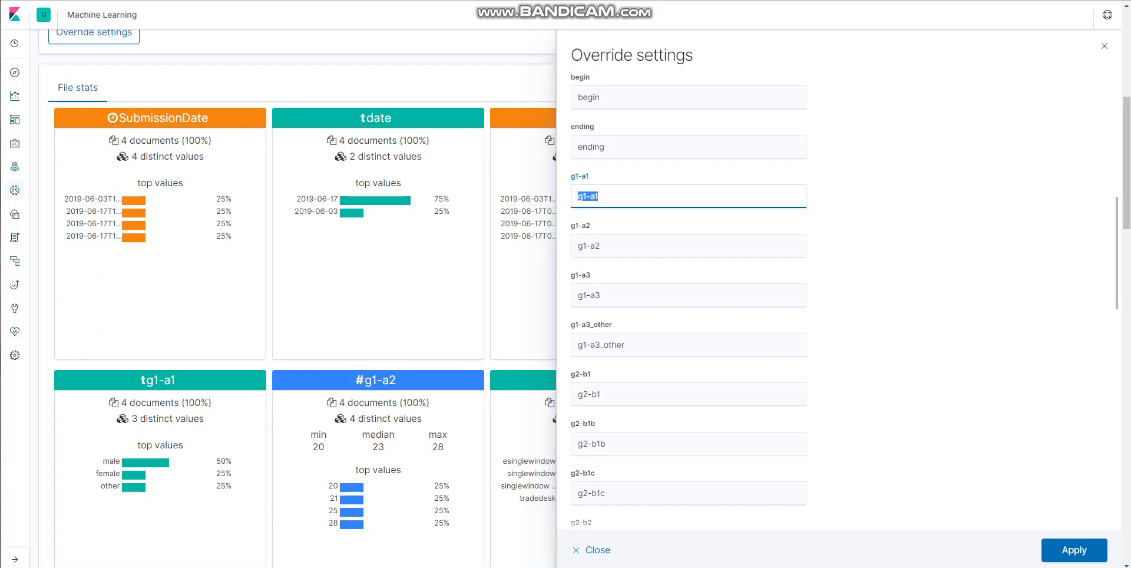
text(Gender)
key(Tab)
scroll(837, 301, down, 2)
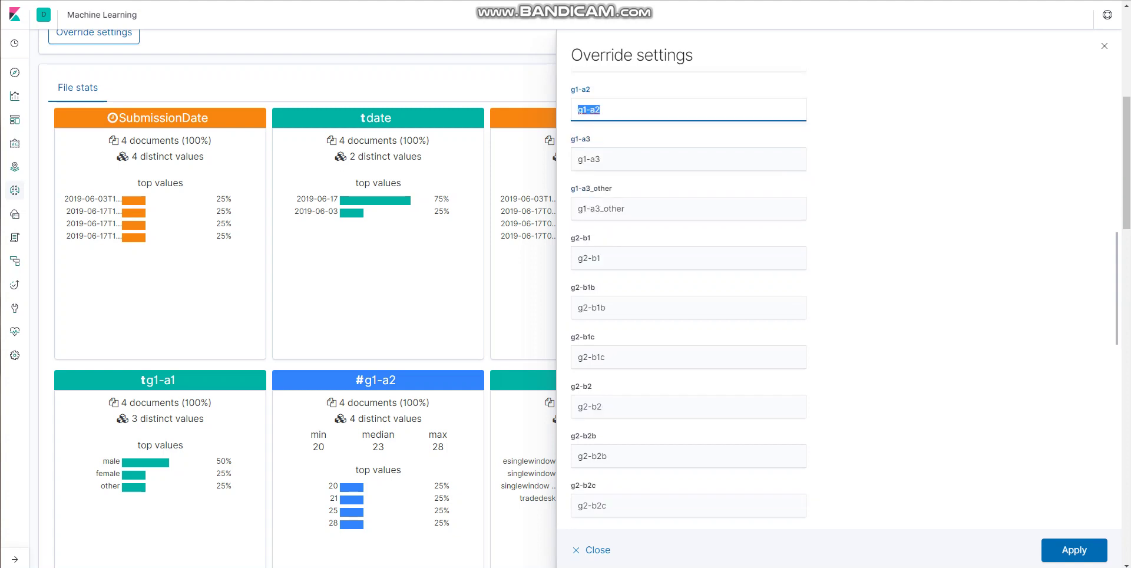
scroll(837, 294, down, 4)
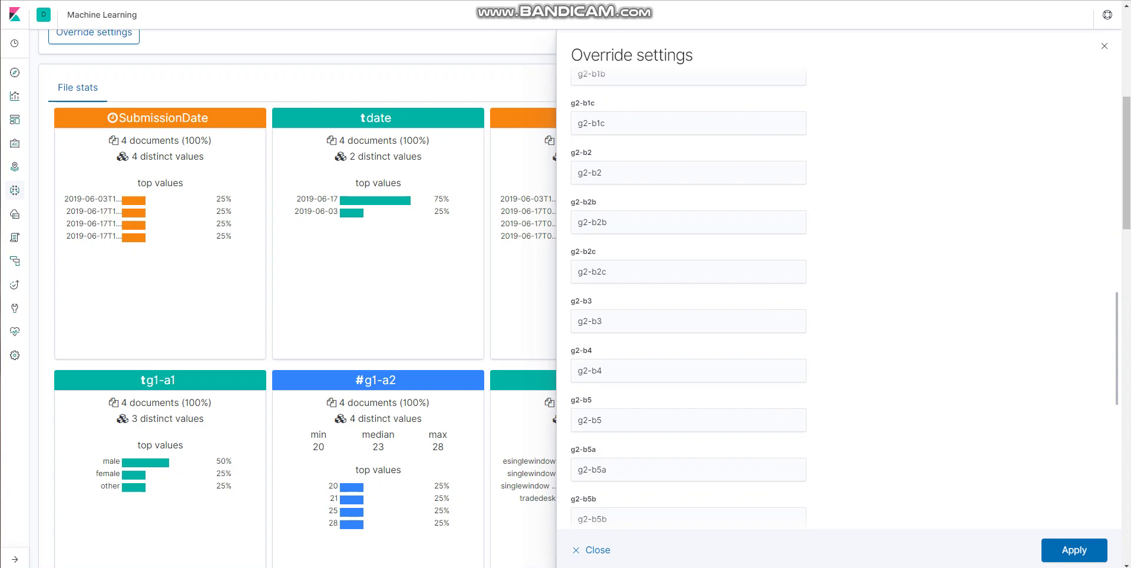
scroll(689, 295, down, 1)
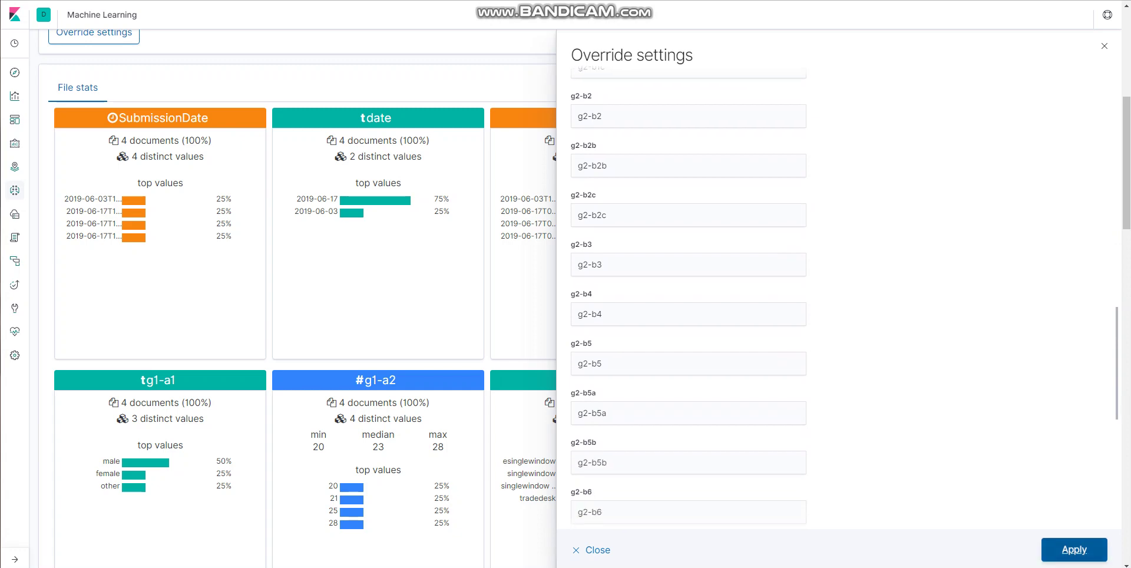
click(1074, 550)
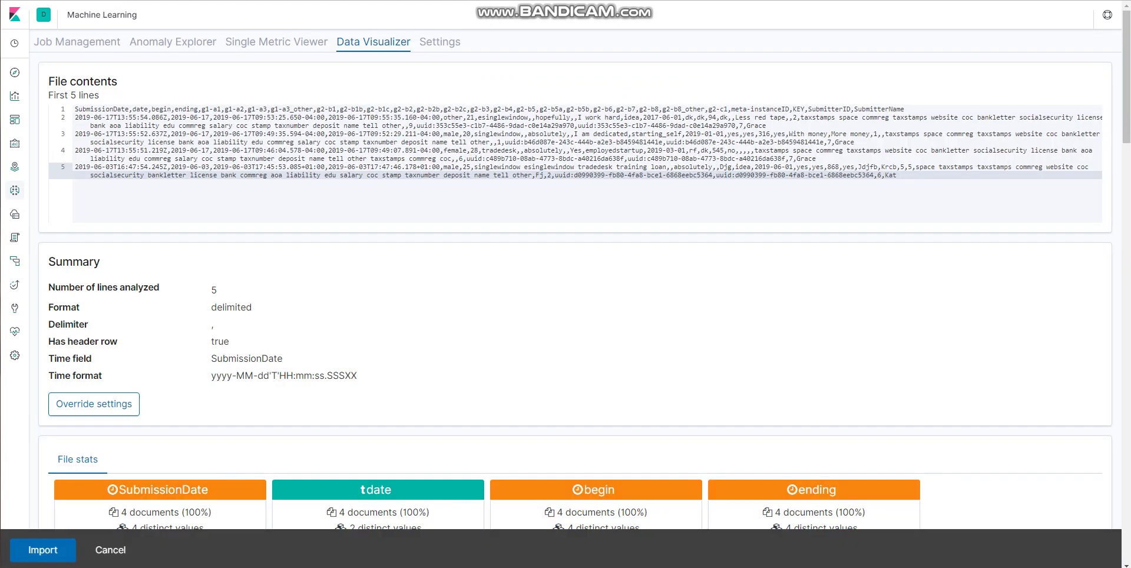
Proceed to importing the file and enter dfsd as the index name.
click(43, 549)
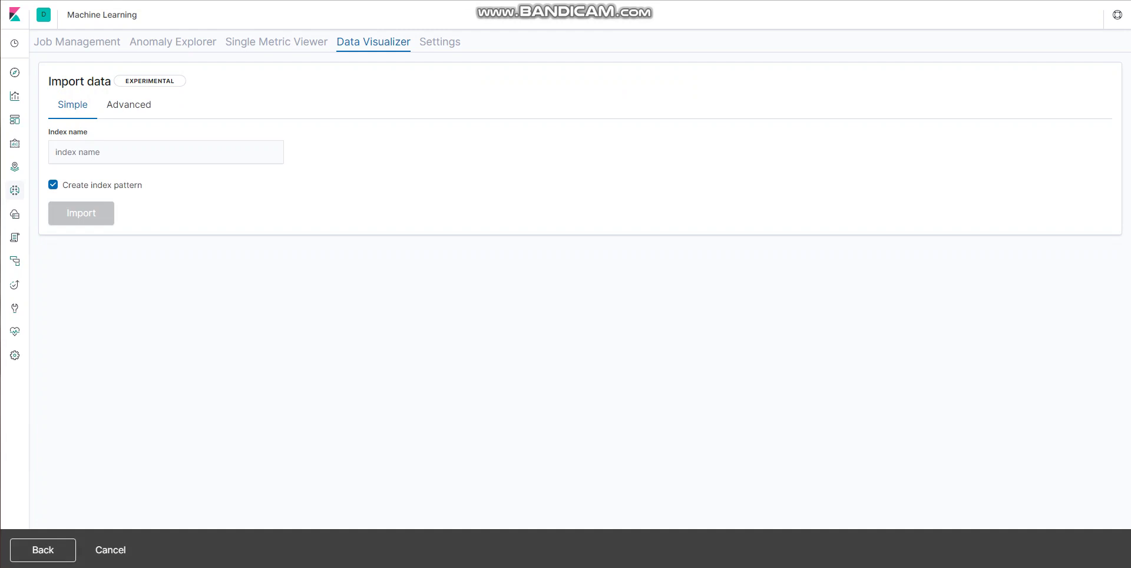
click(165, 152)
text(dfsd)
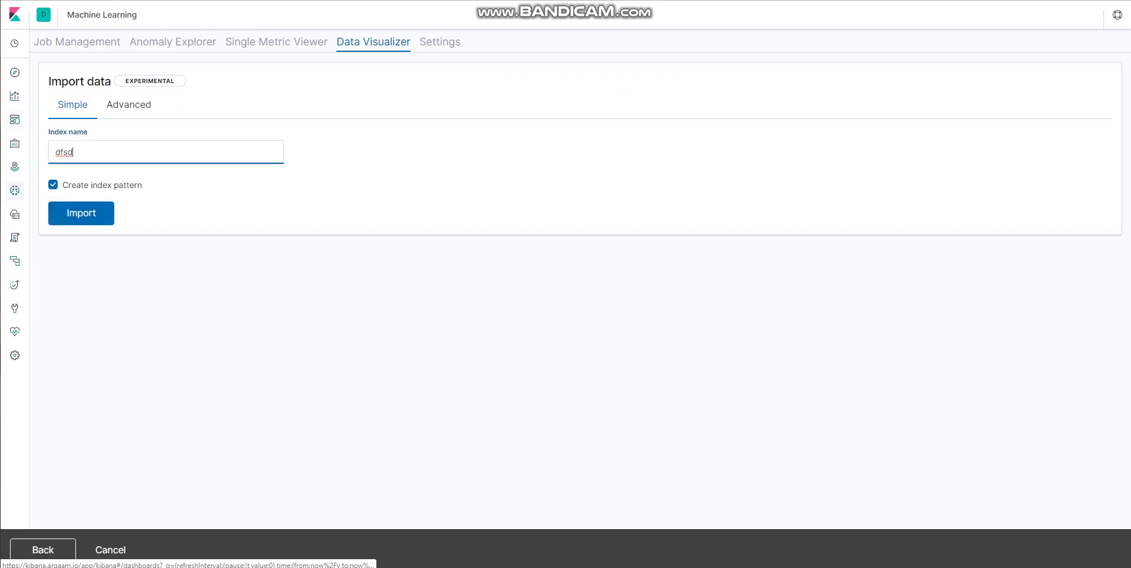
Look at the testingodk visualization and examine the survey records and field names in Discover.
click(14, 96)
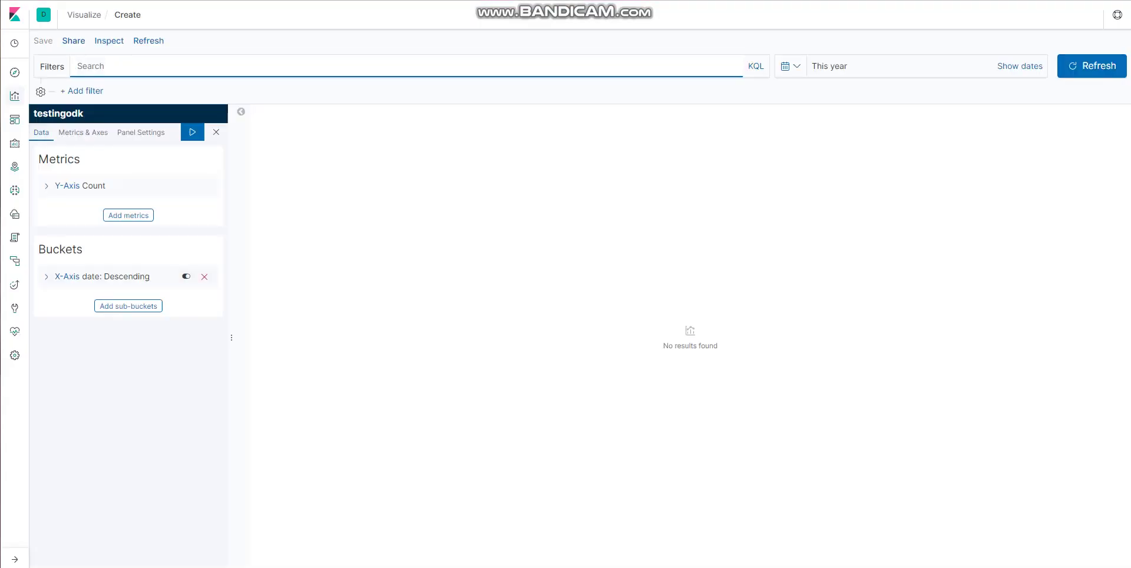
click(15, 72)
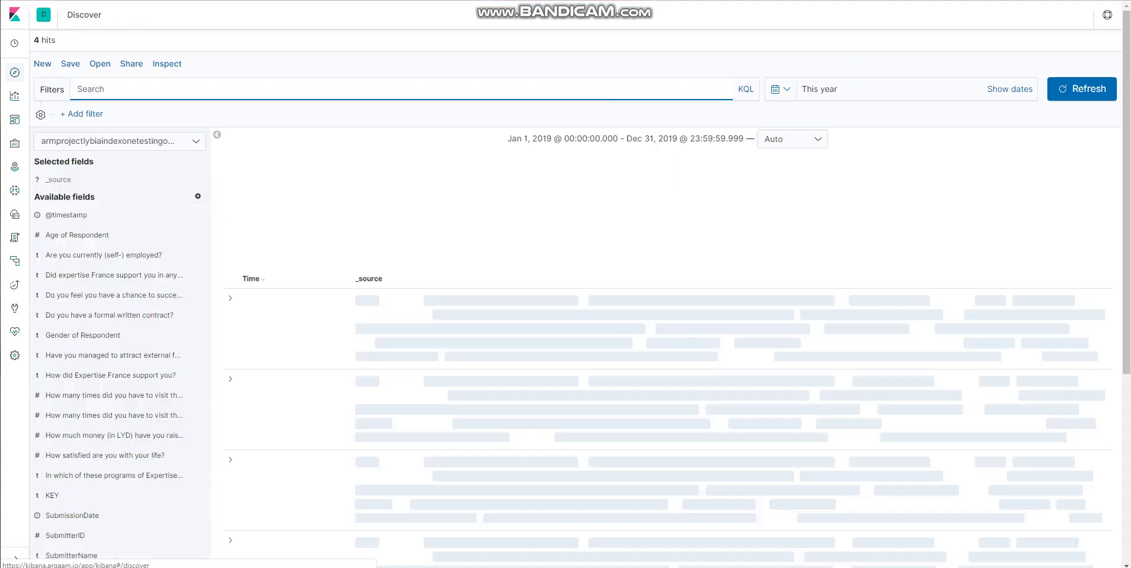
scroll(330, 234, down, 1)
scroll(330, 235, down, 1)
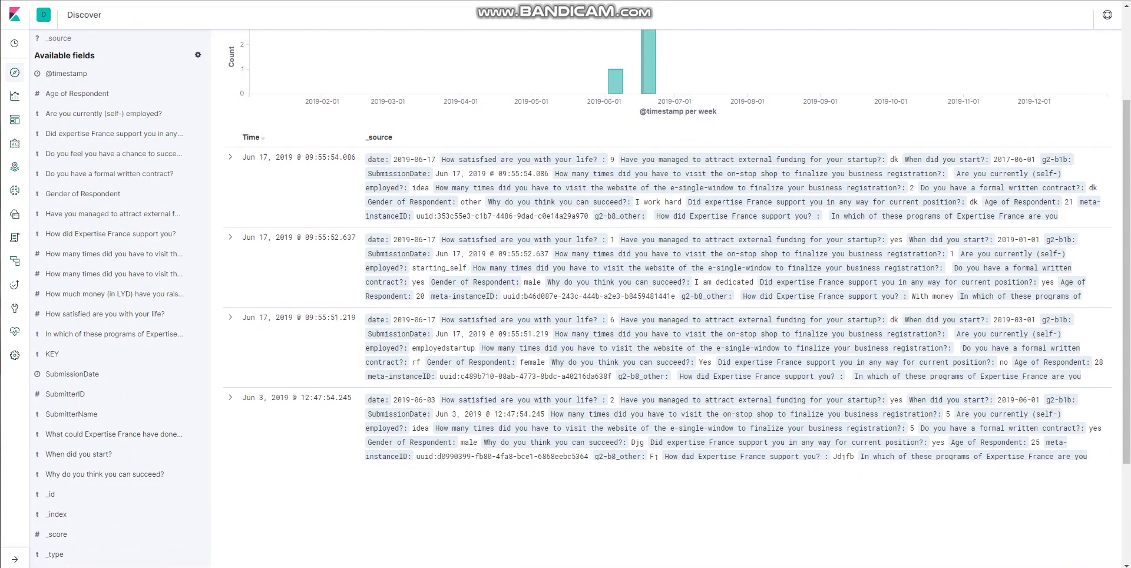